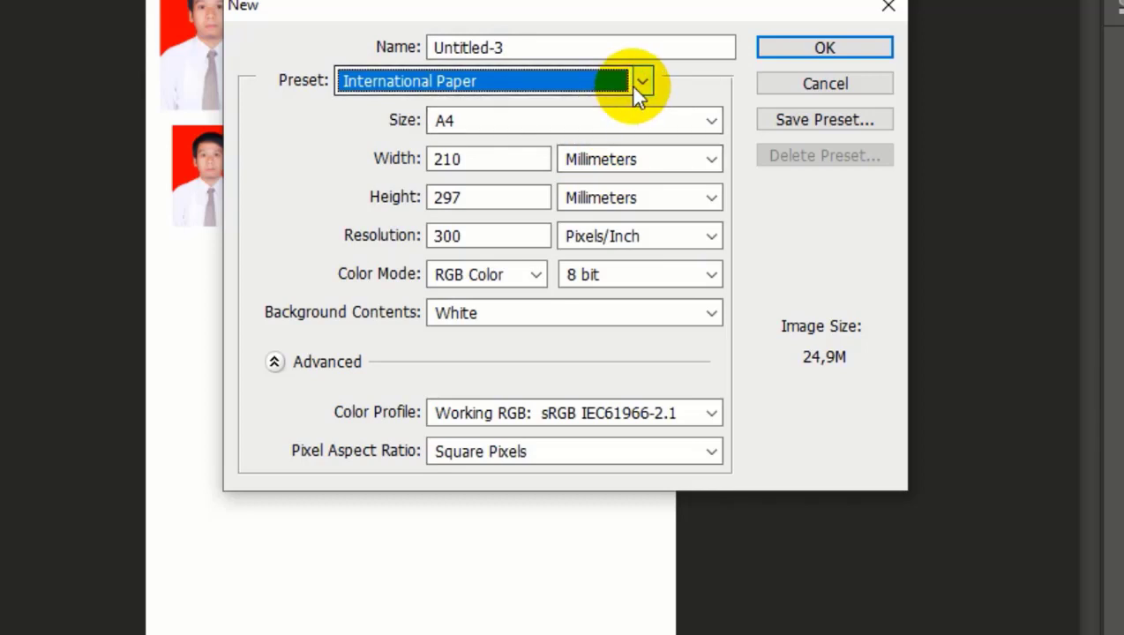
Create a new A4 document from the International Paper preset, in centimeters at 300 pixels/inch with a white background.
click(640, 82)
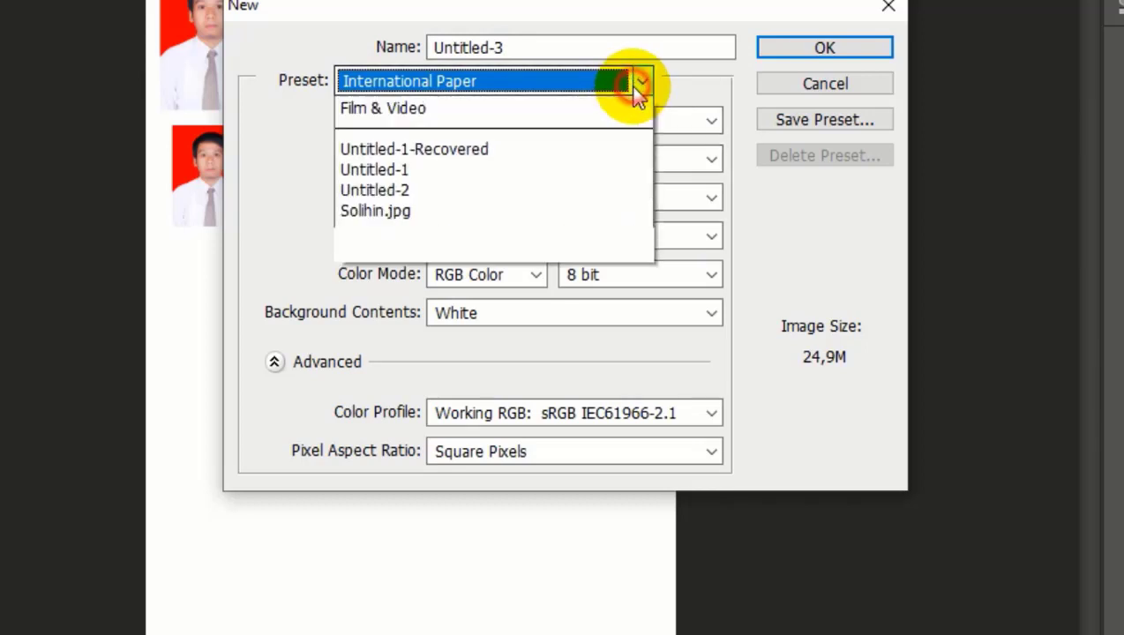
click(469, 196)
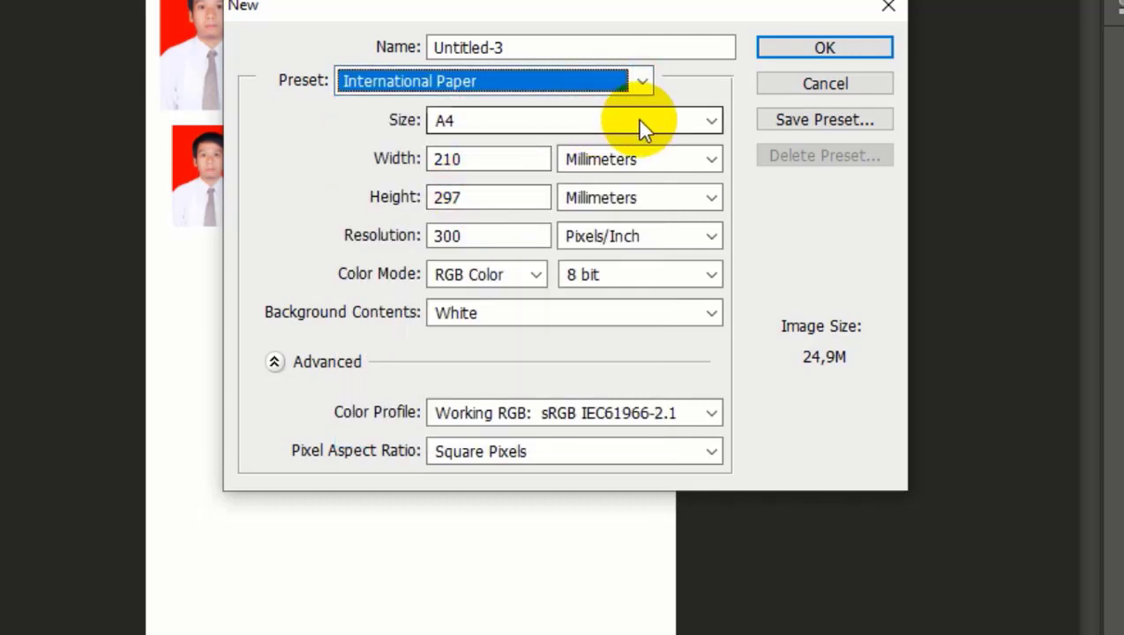
click(642, 125)
click(677, 158)
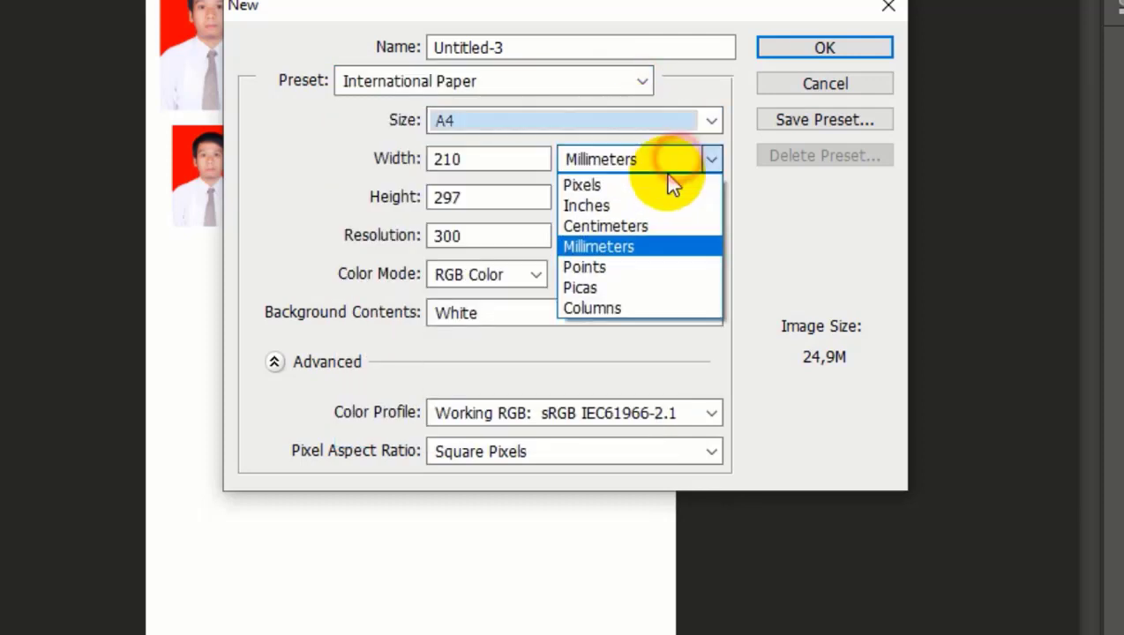
click(626, 223)
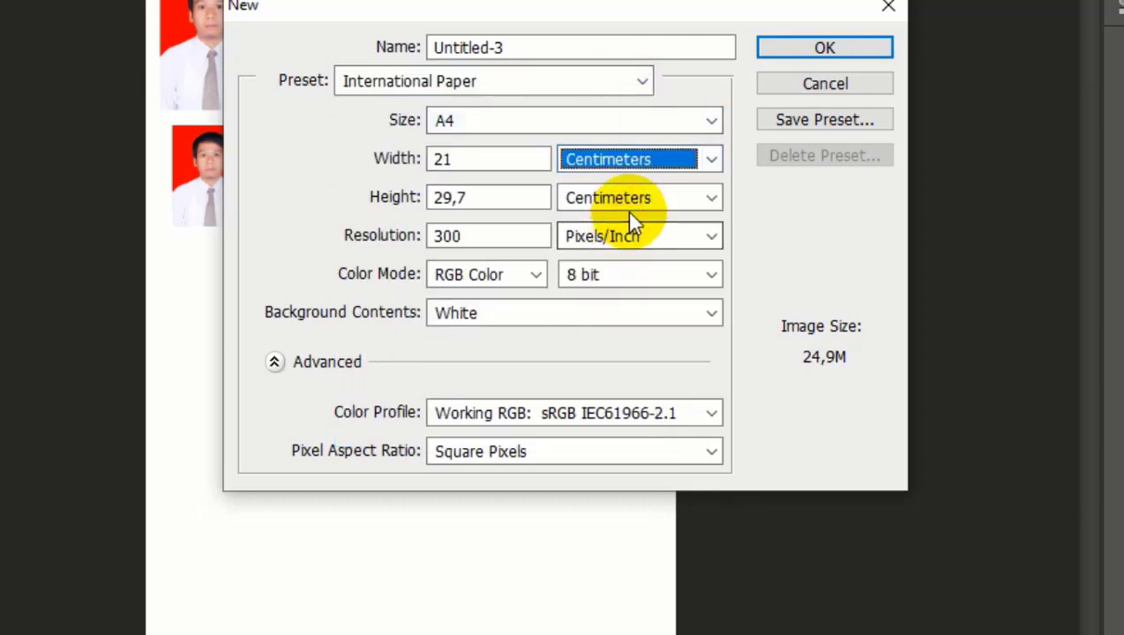
click(509, 235)
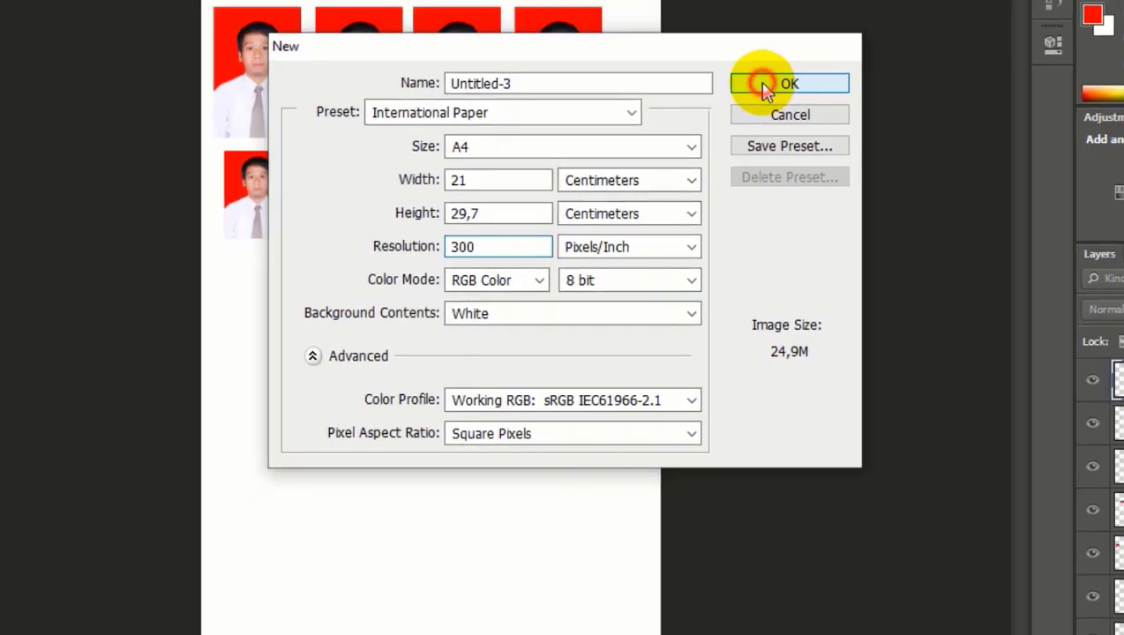
click(798, 51)
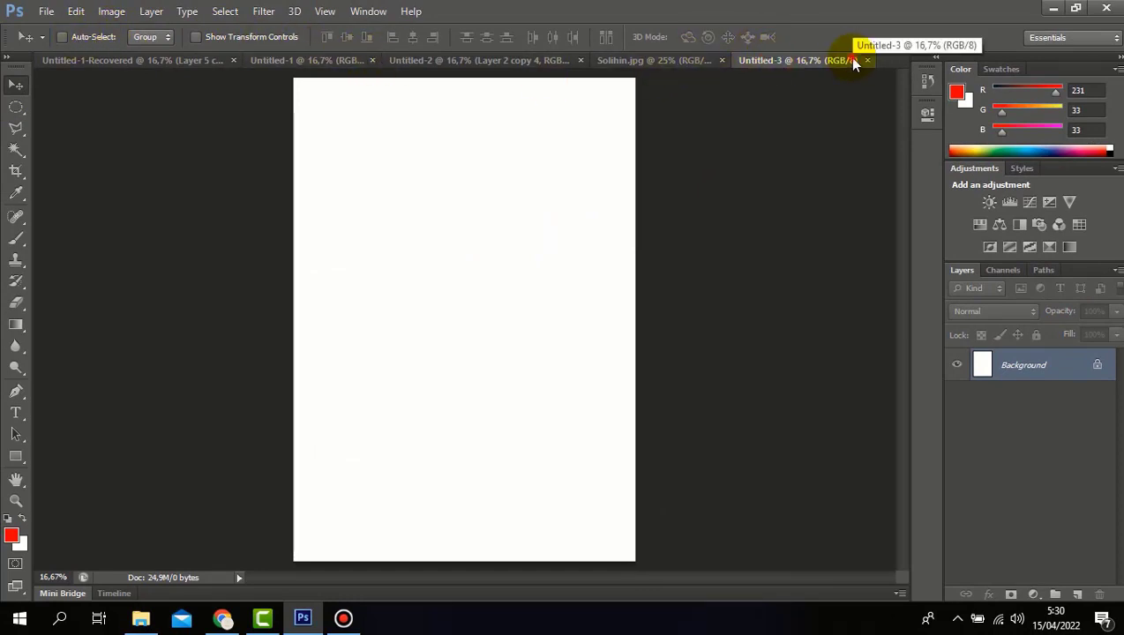
Close the portrait photo document that is already open.
click(700, 65)
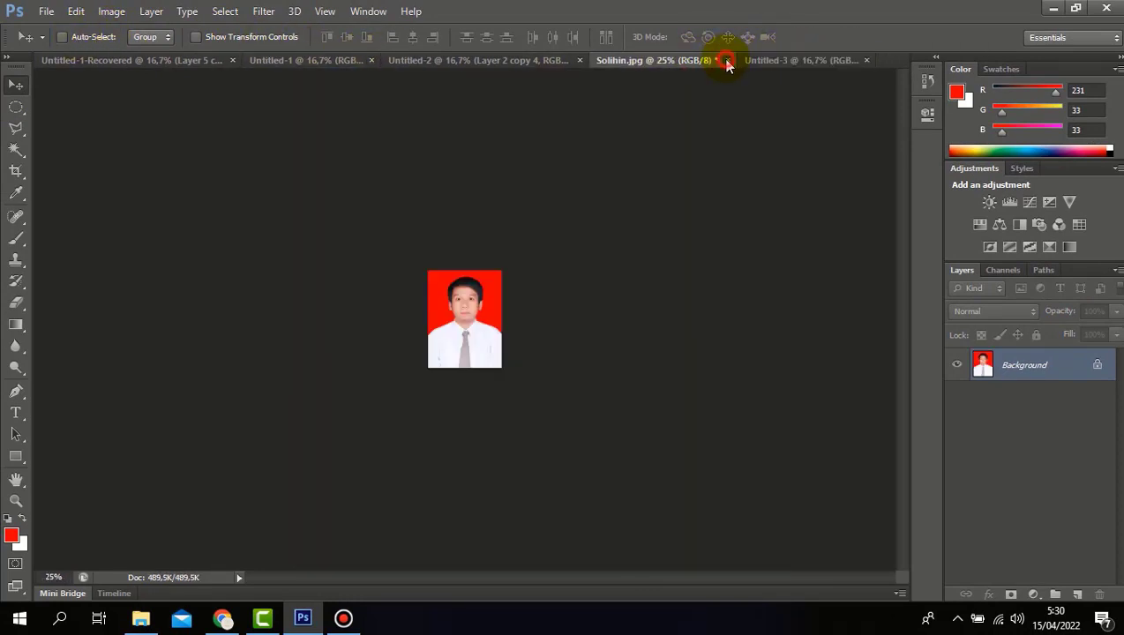
click(722, 60)
click(572, 244)
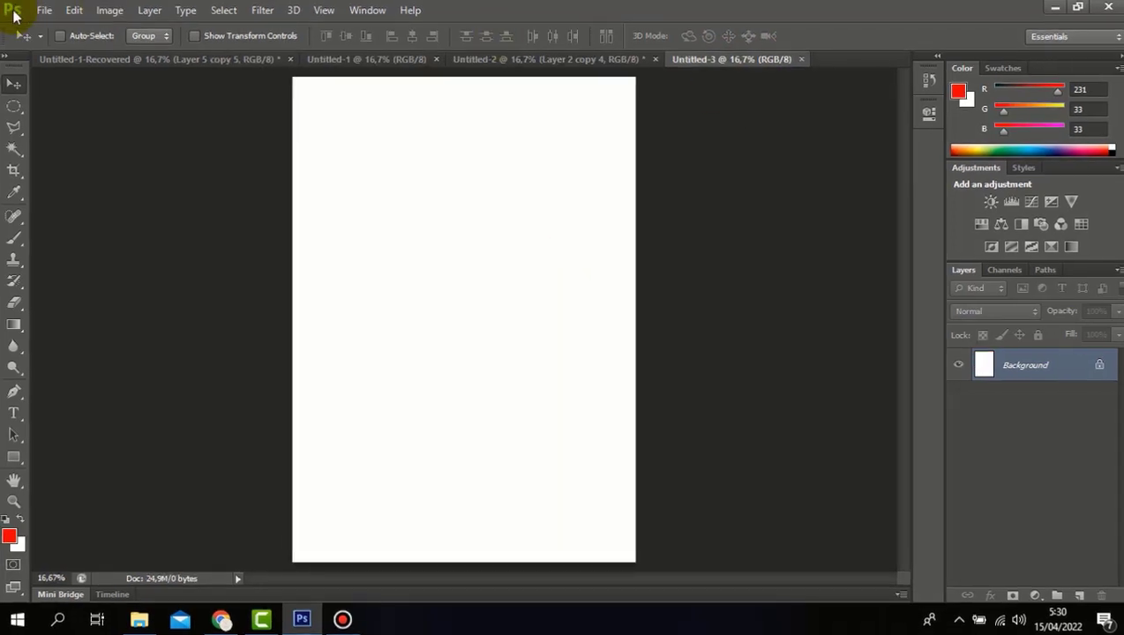
Open the red-background portrait photo with white shirt and grey tie from the ERESHA S2 folder.
click(46, 10)
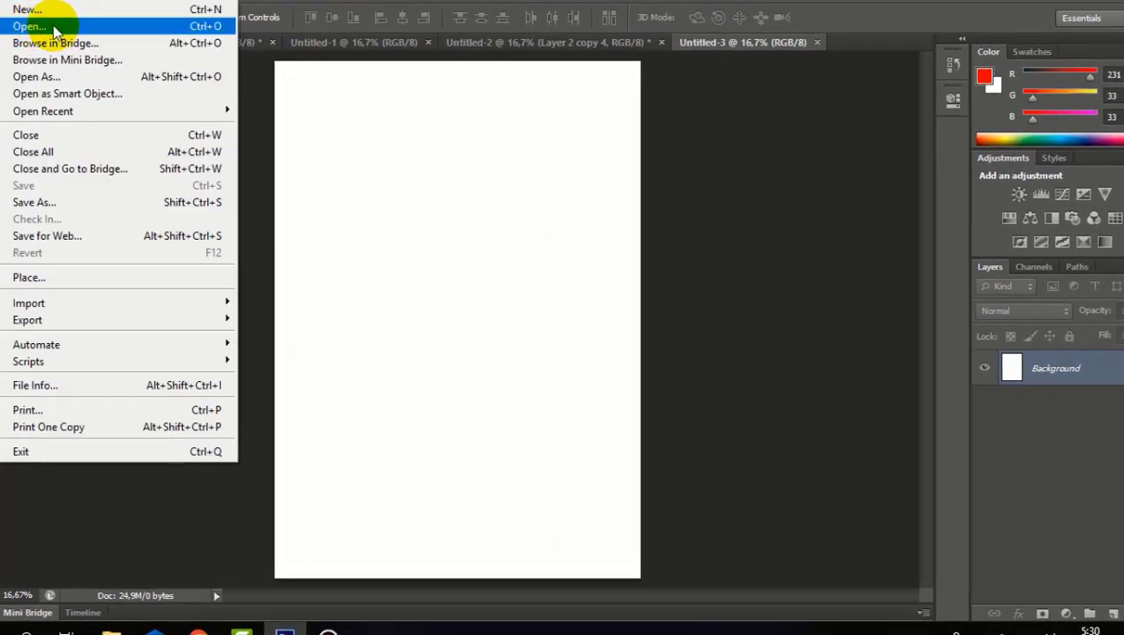
click(54, 30)
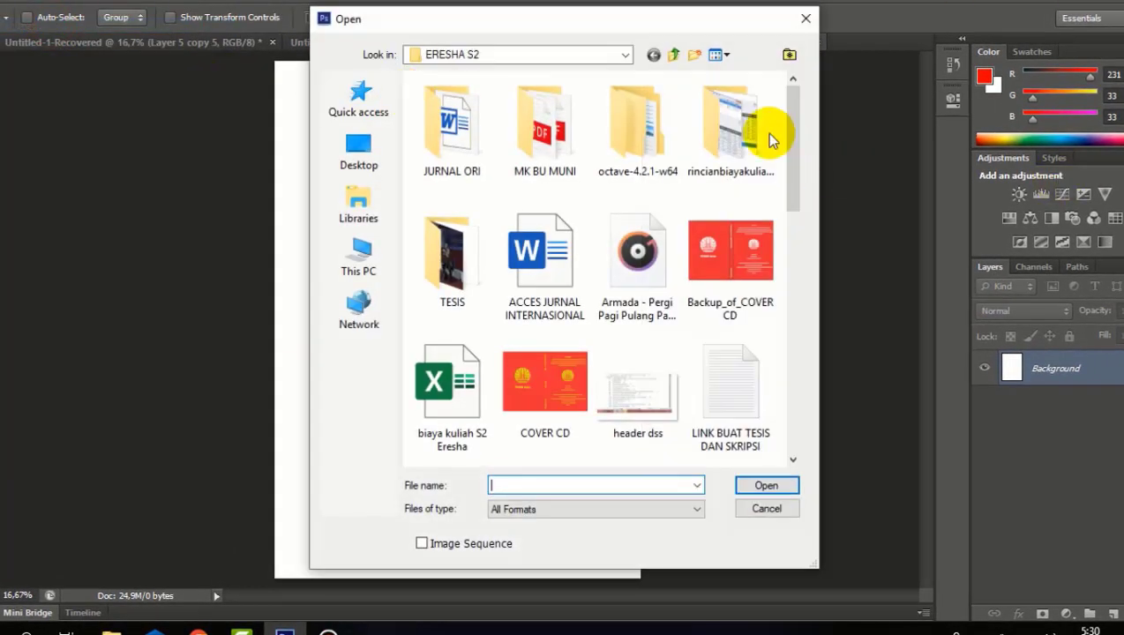
click(706, 265)
scroll(671, 274, down, 6)
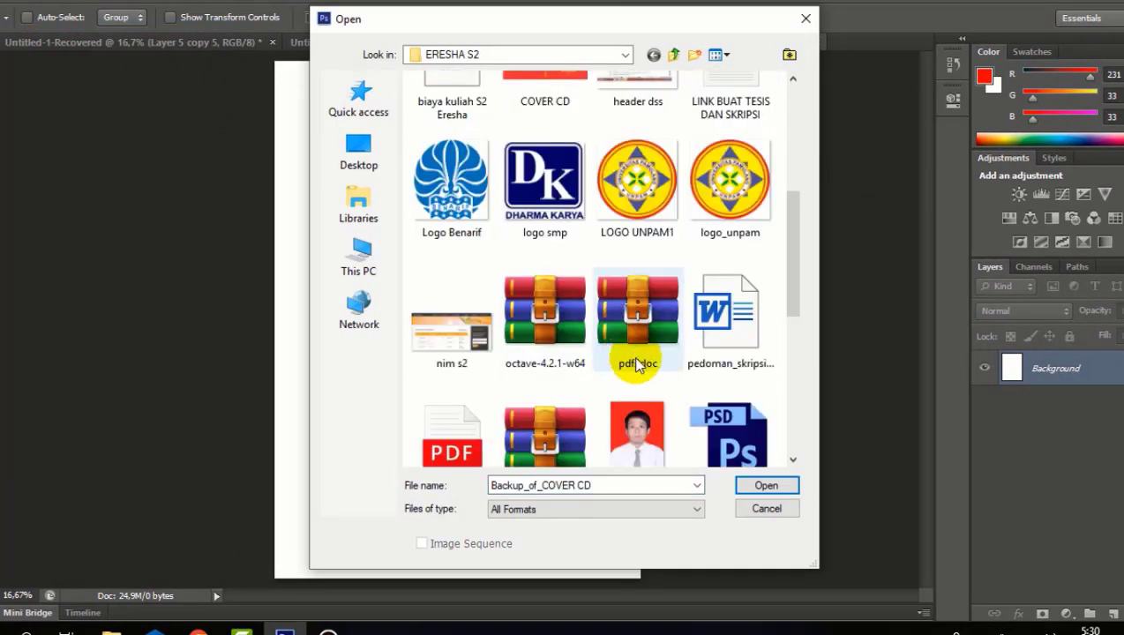
click(631, 280)
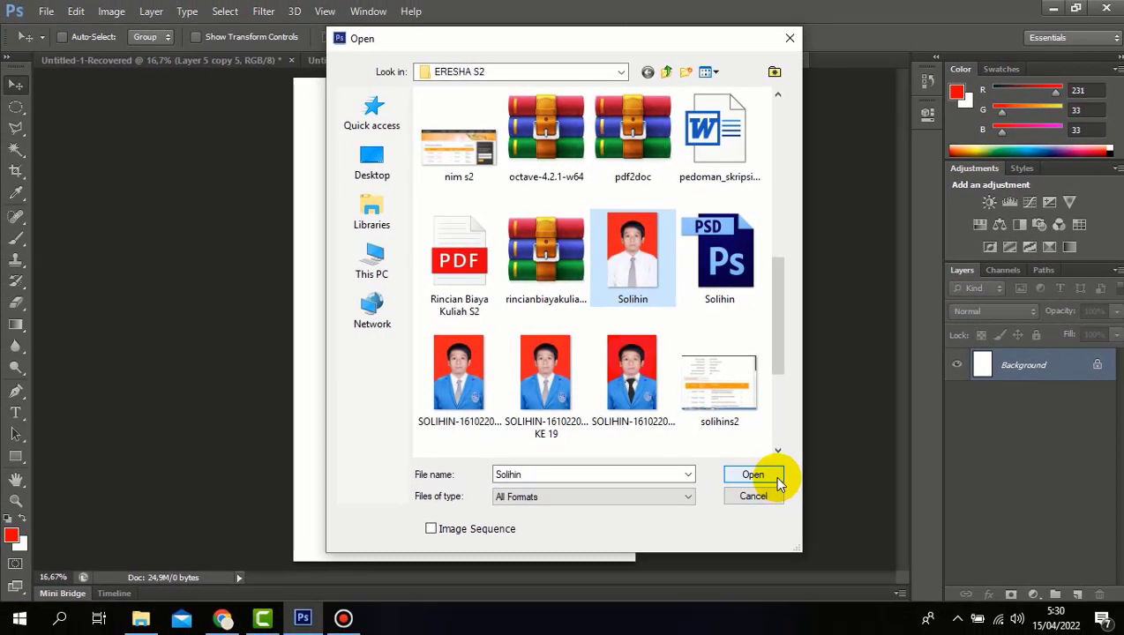
click(789, 487)
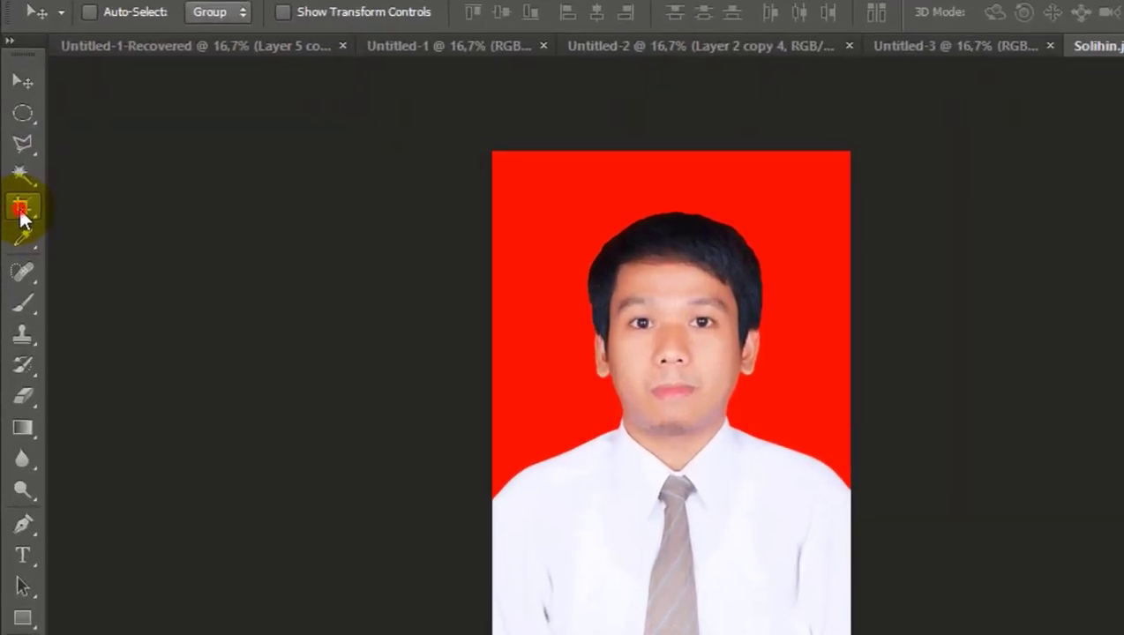
Start cropping the portrait photo with a custom crop size of 4 cm width and 6 cm height.
click(16, 171)
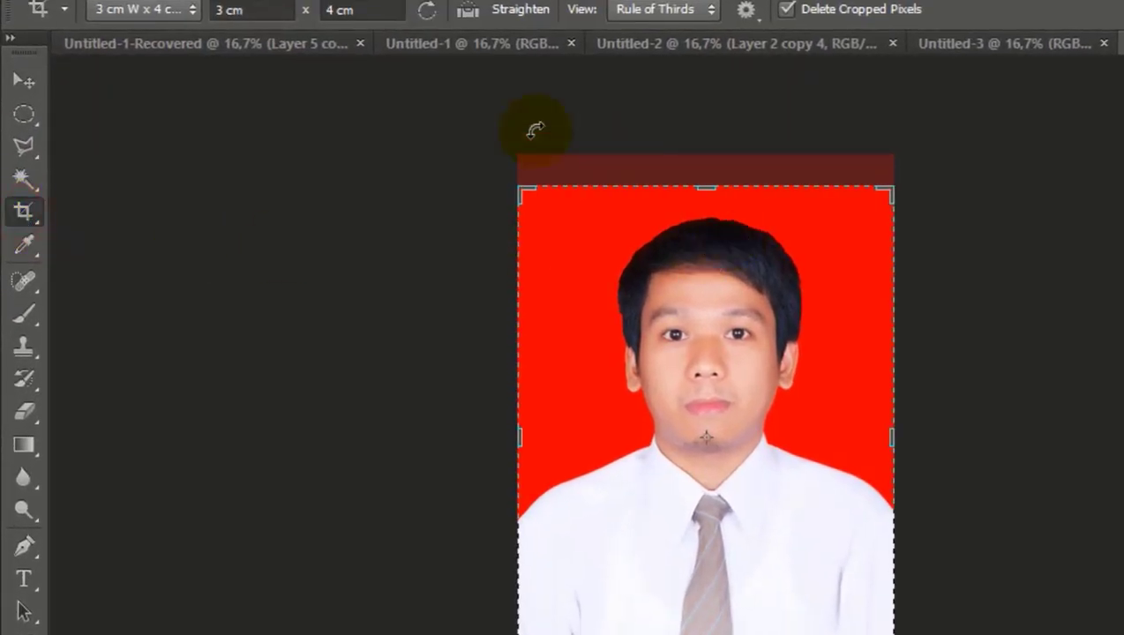
click(194, 12)
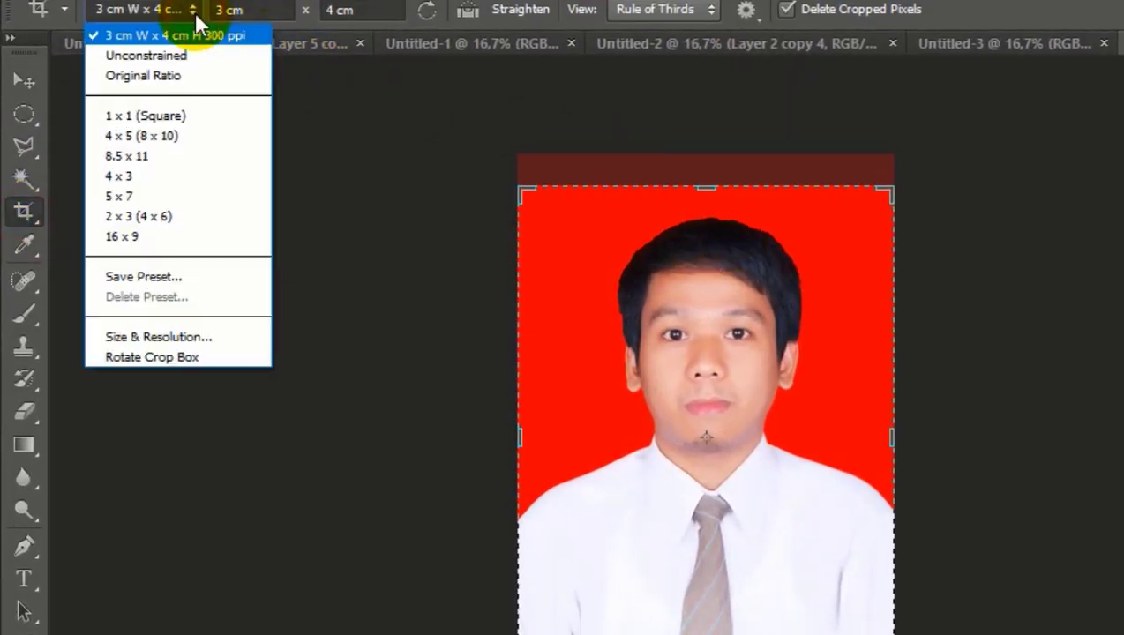
click(118, 334)
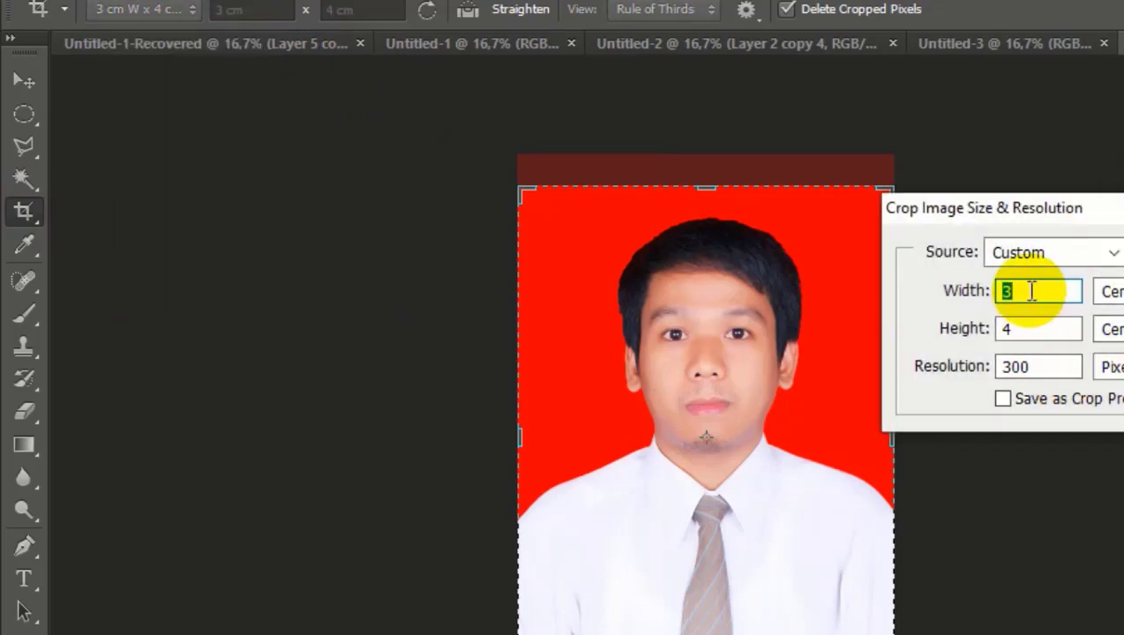
text(4)
double_click(1036, 328)
text(6)
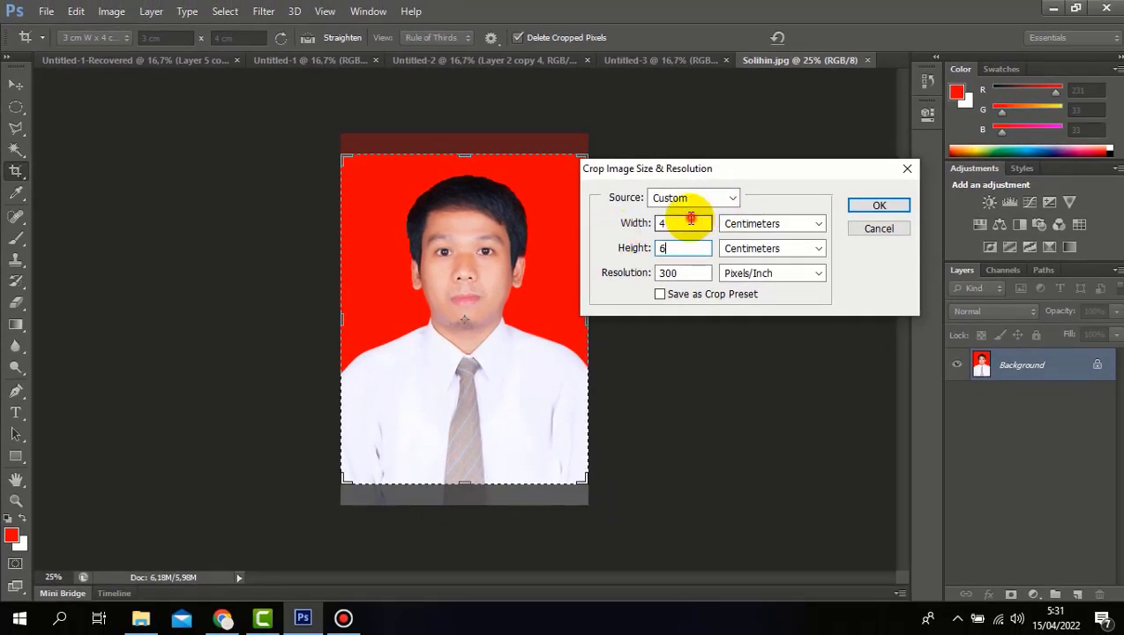
Keep the crop resolution at 300 pixels/inch, accept the size settings and apply the crop to the portrait.
double_click(662, 224)
double_click(682, 248)
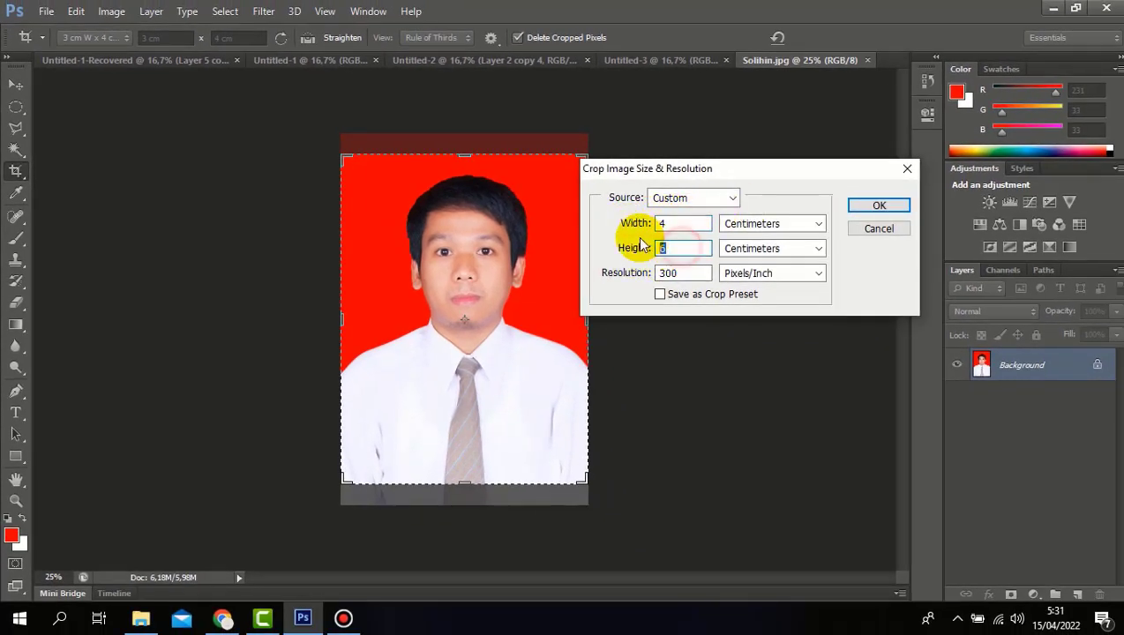
click(779, 282)
click(778, 279)
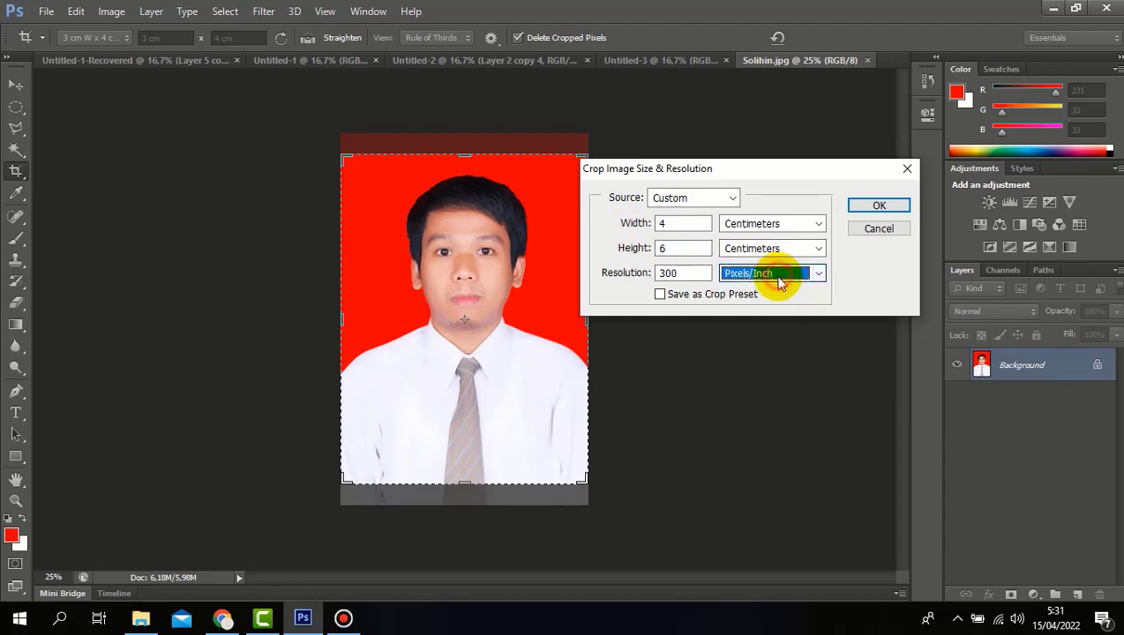
click(703, 273)
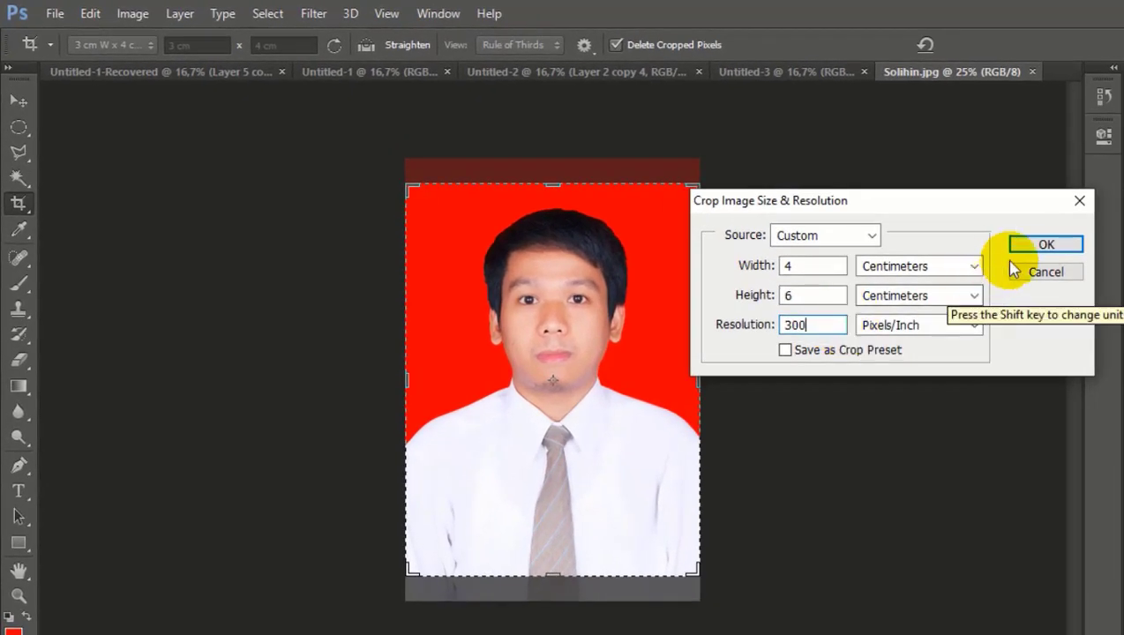
click(1029, 248)
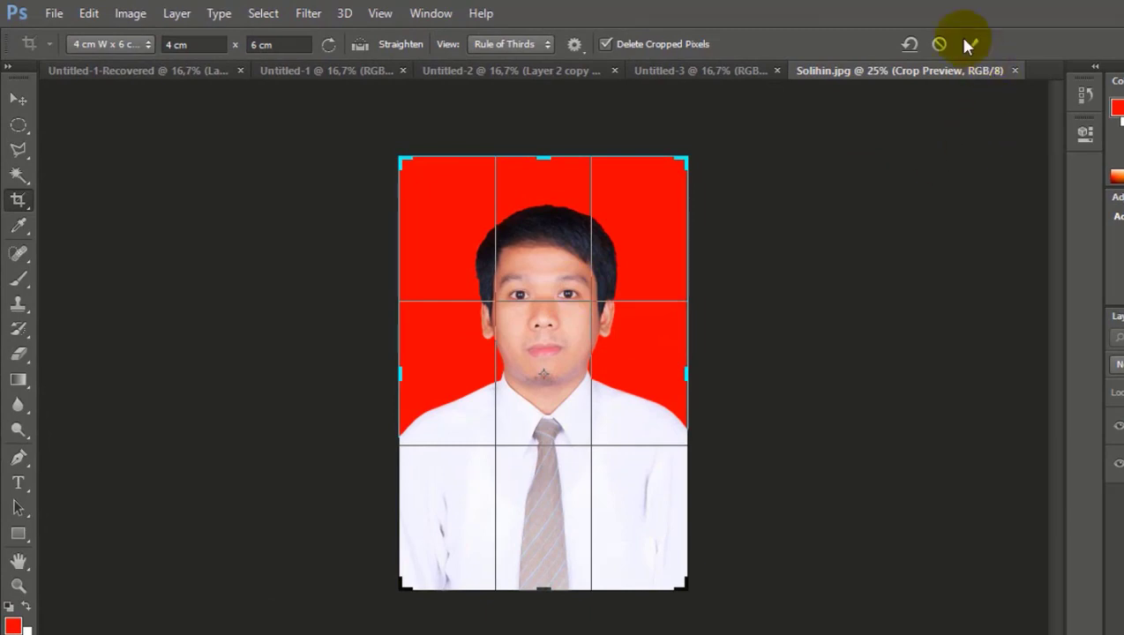
click(970, 44)
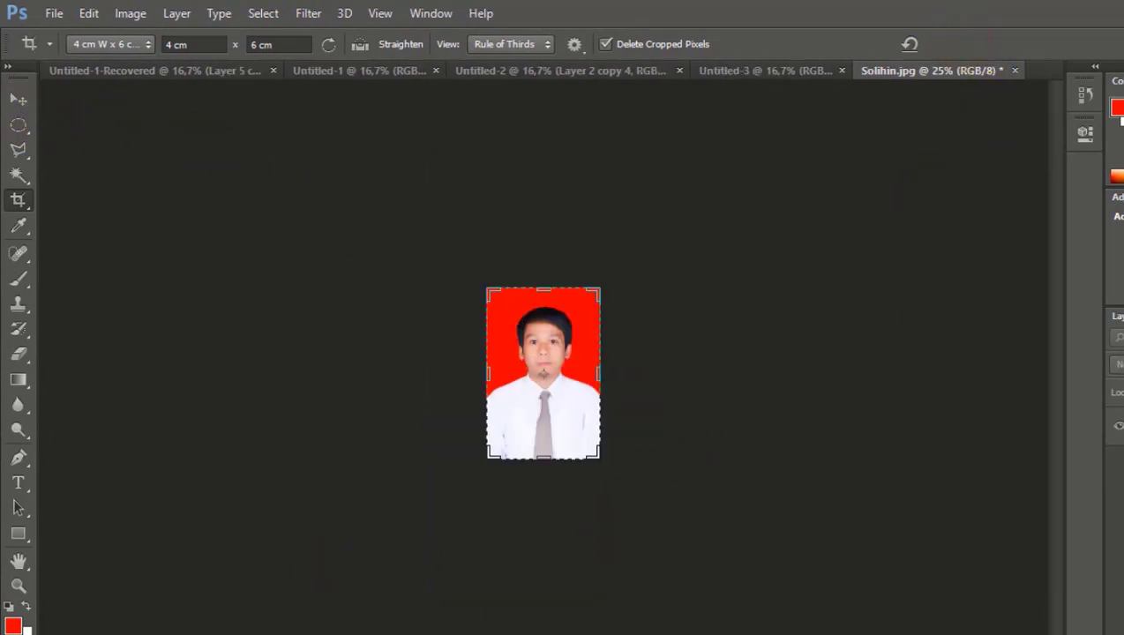
click(389, 596)
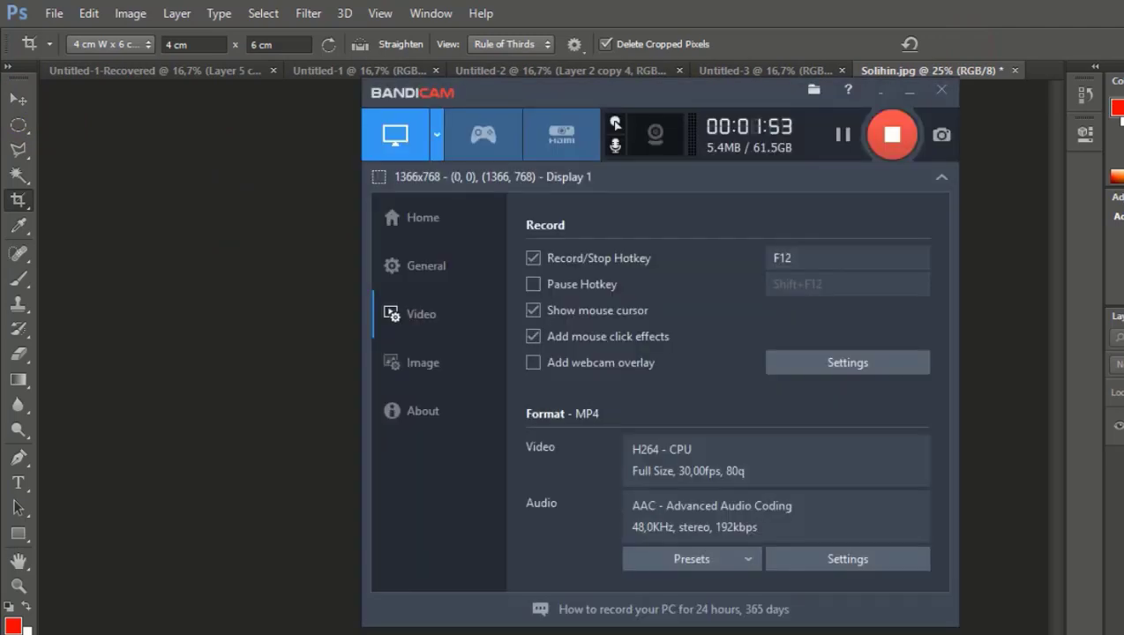
click(529, 331)
Copy the cropped 4 x 6 photo to the upper-left corner of the Untitled-3 page and duplicate it into a row of four.
click(18, 98)
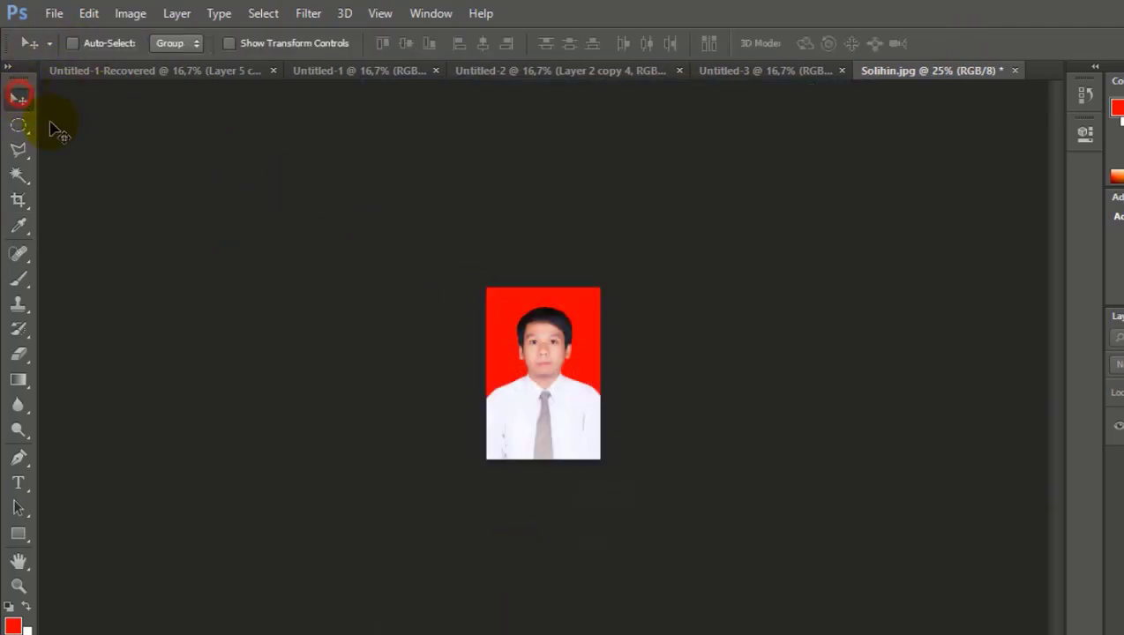
click(531, 386)
drag(531, 385, 389, 180)
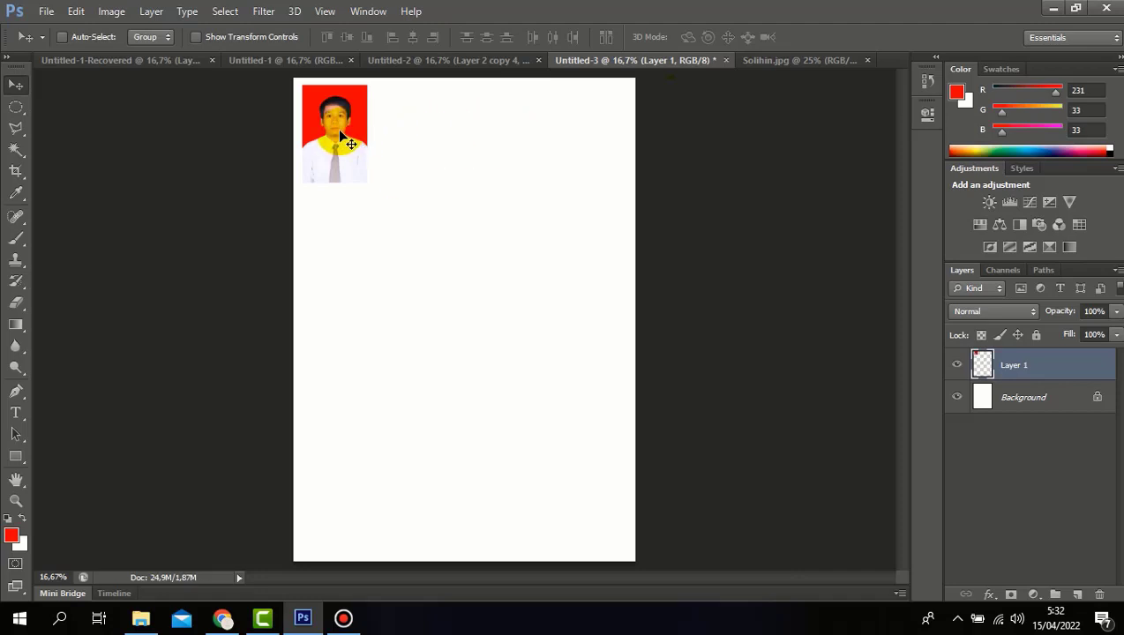
drag(337, 128, 553, 142)
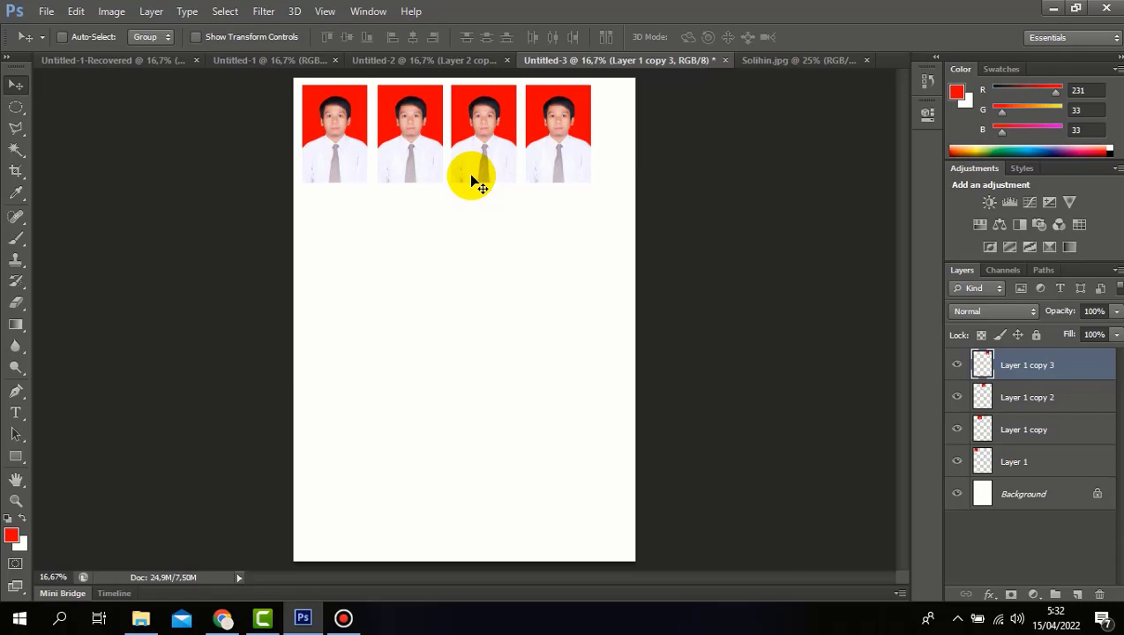
Crop the source portrait photo to 3 cm width and 4 cm height, and leave the Crop tool for the Move tool.
click(798, 60)
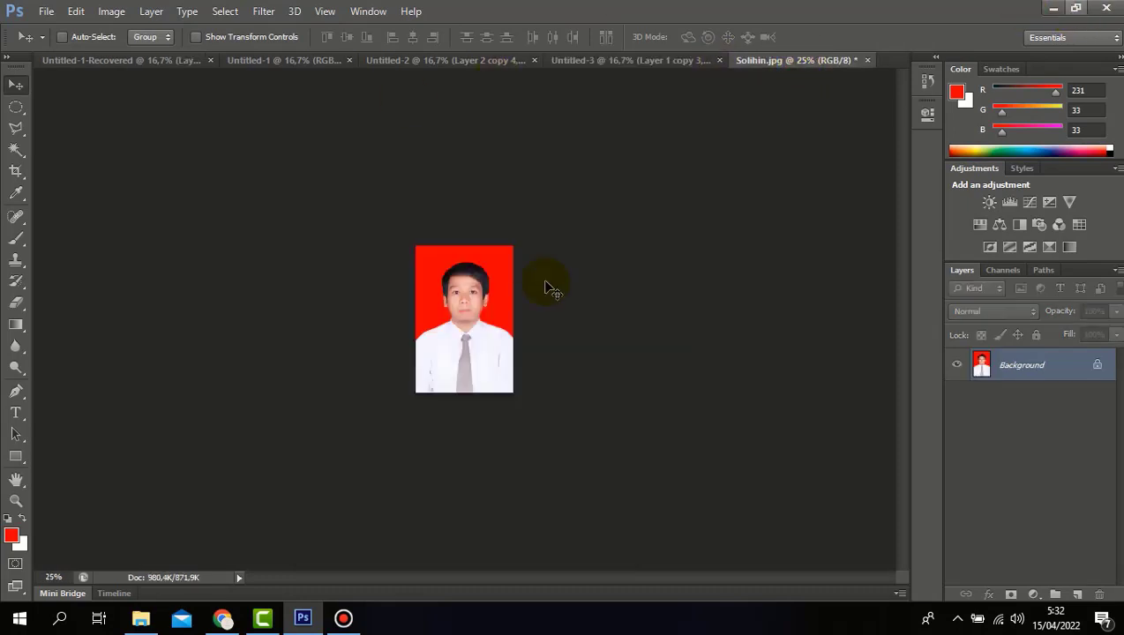
click(16, 170)
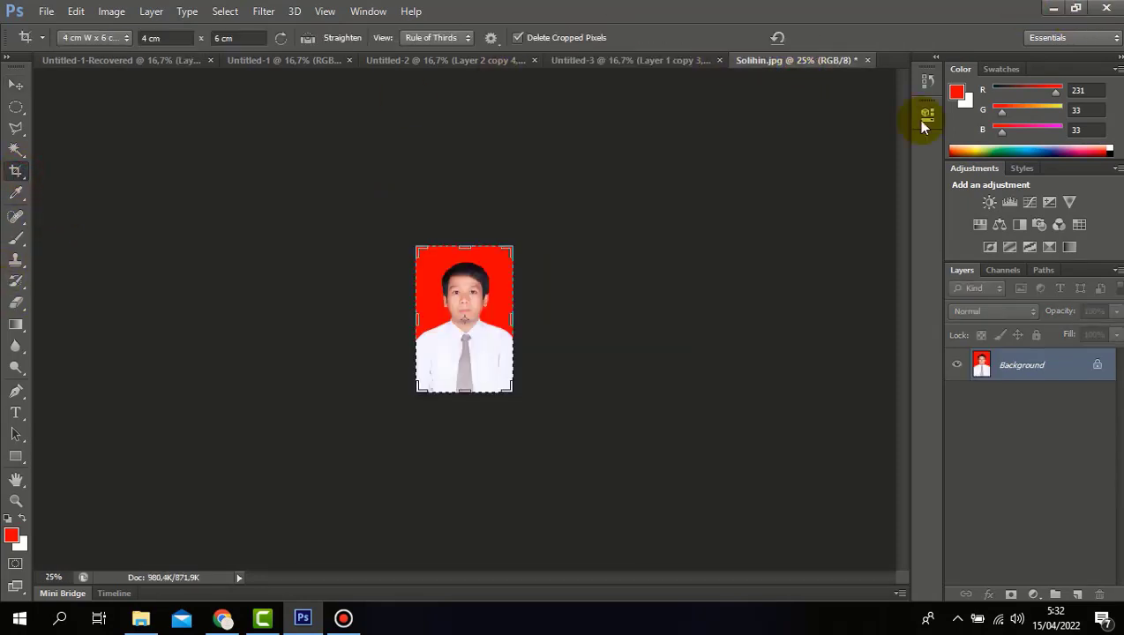
click(124, 38)
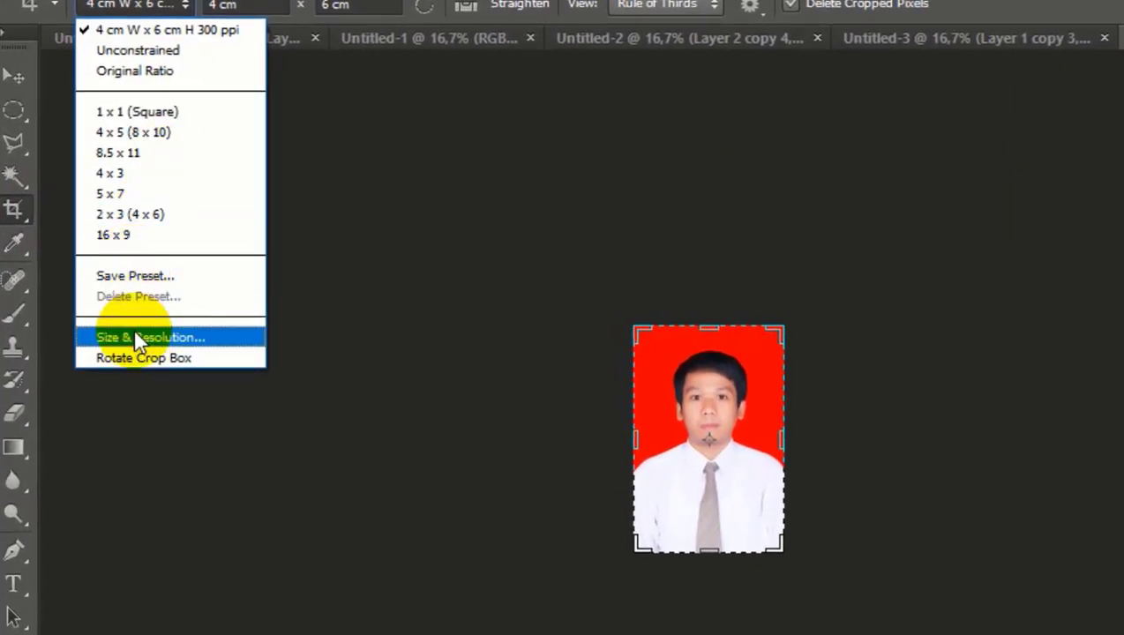
click(137, 337)
text(3)
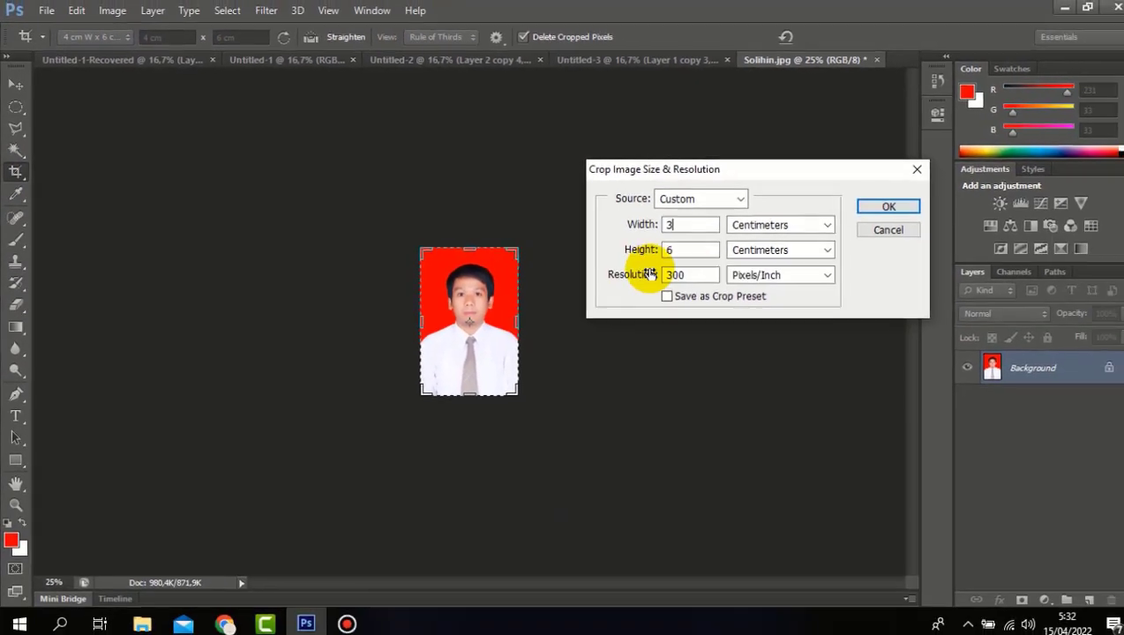
key(Tab)
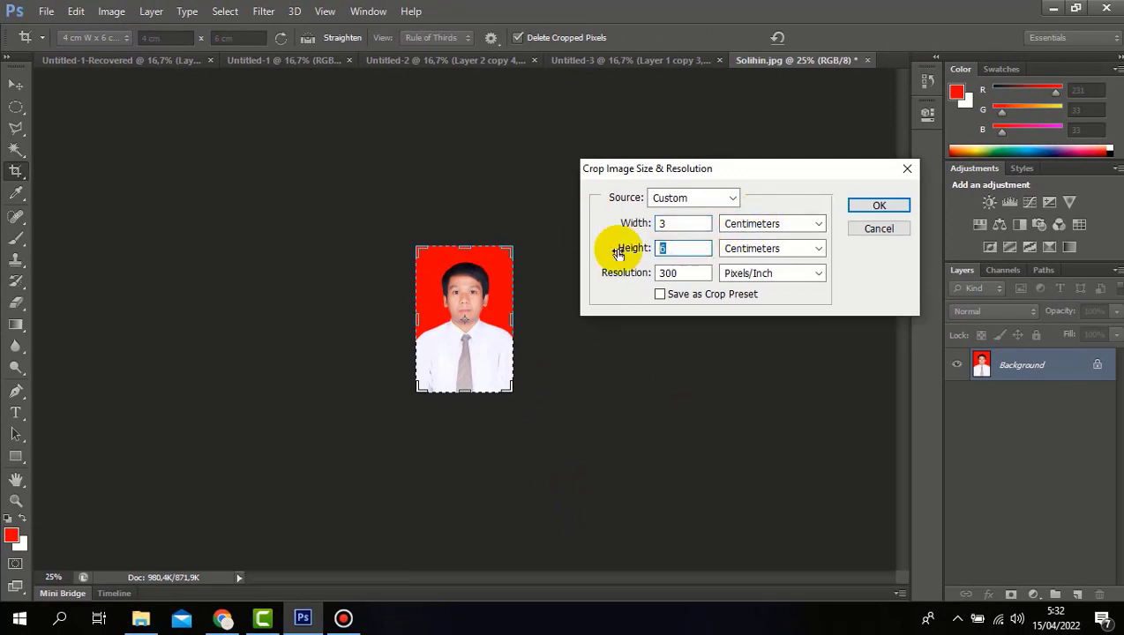
text(4)
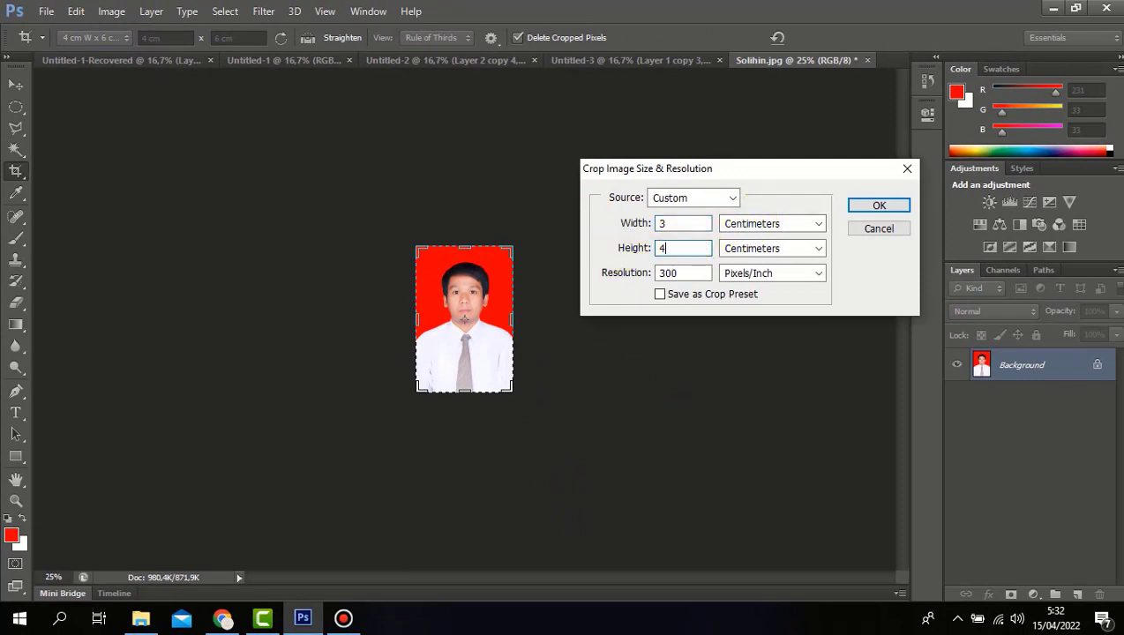
click(879, 208)
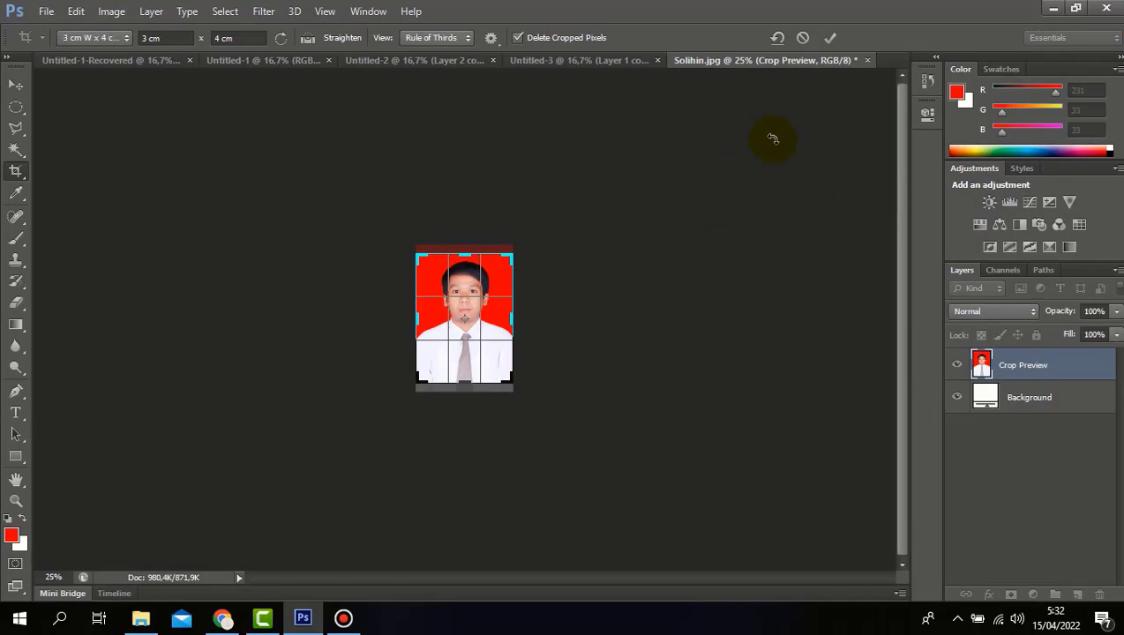
click(827, 40)
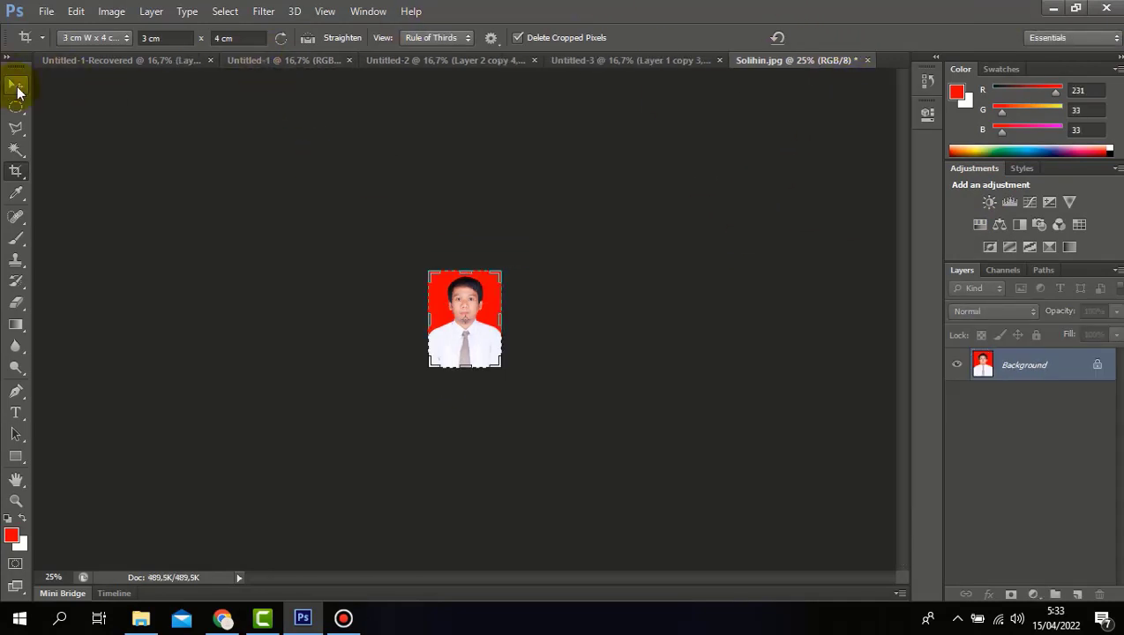
click(17, 86)
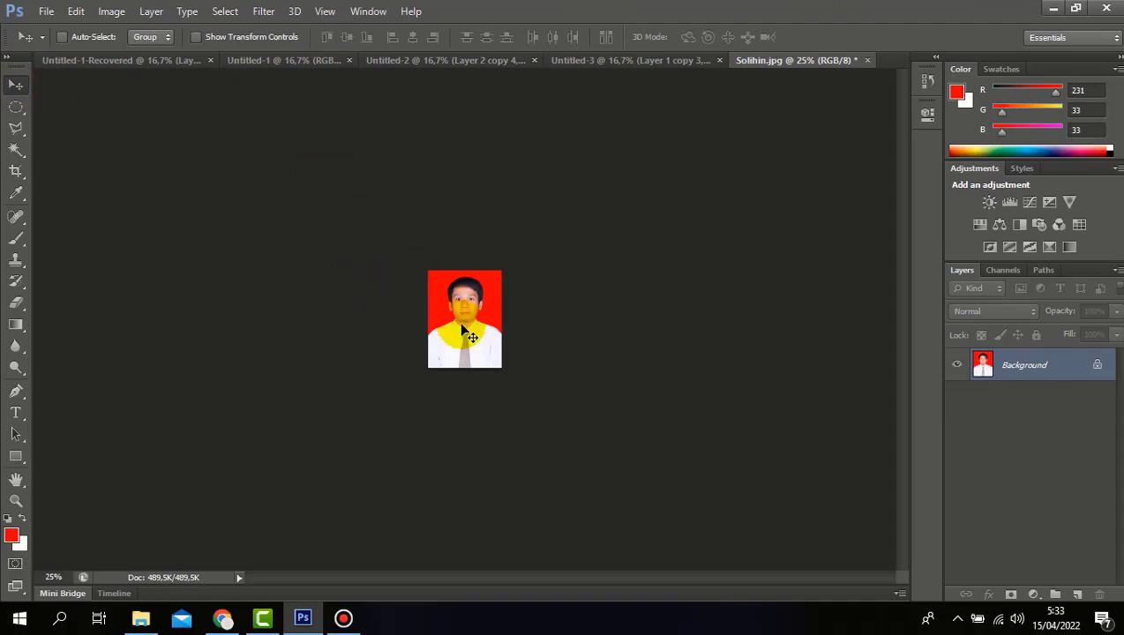
Copy the cropped 3 x 4 photo onto the Untitled-3 page below the 4 x 6 row and duplicate it into a row of five.
drag(460, 330, 325, 225)
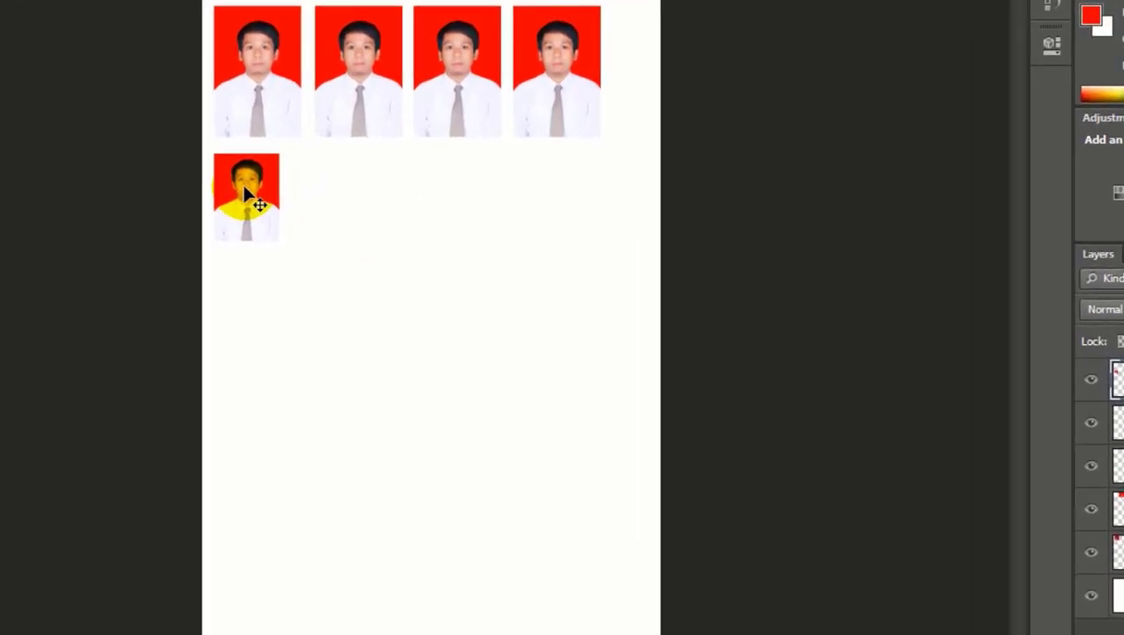
drag(247, 195, 609, 204)
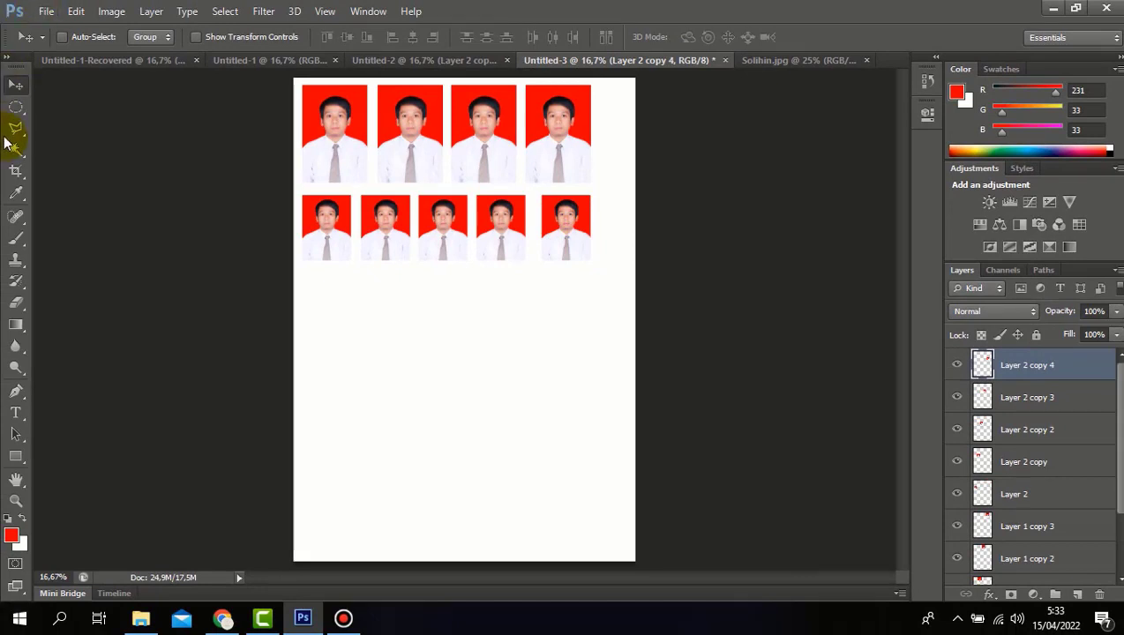
click(335, 154)
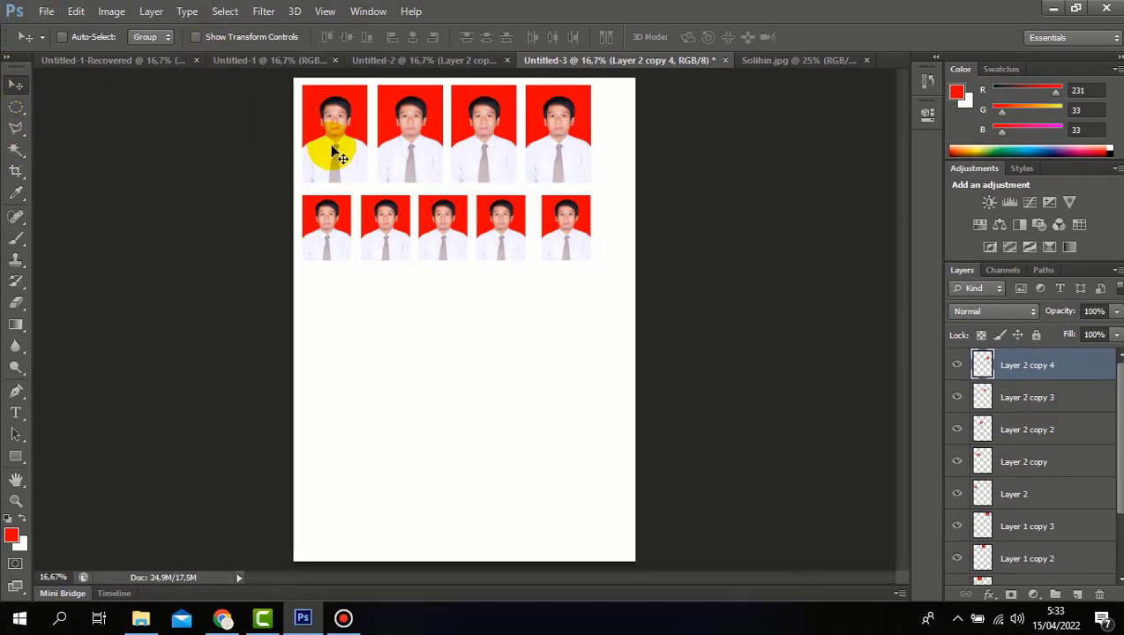
Return to the source portrait photo, open the crop size and resolution settings, and accept them without changes.
click(757, 59)
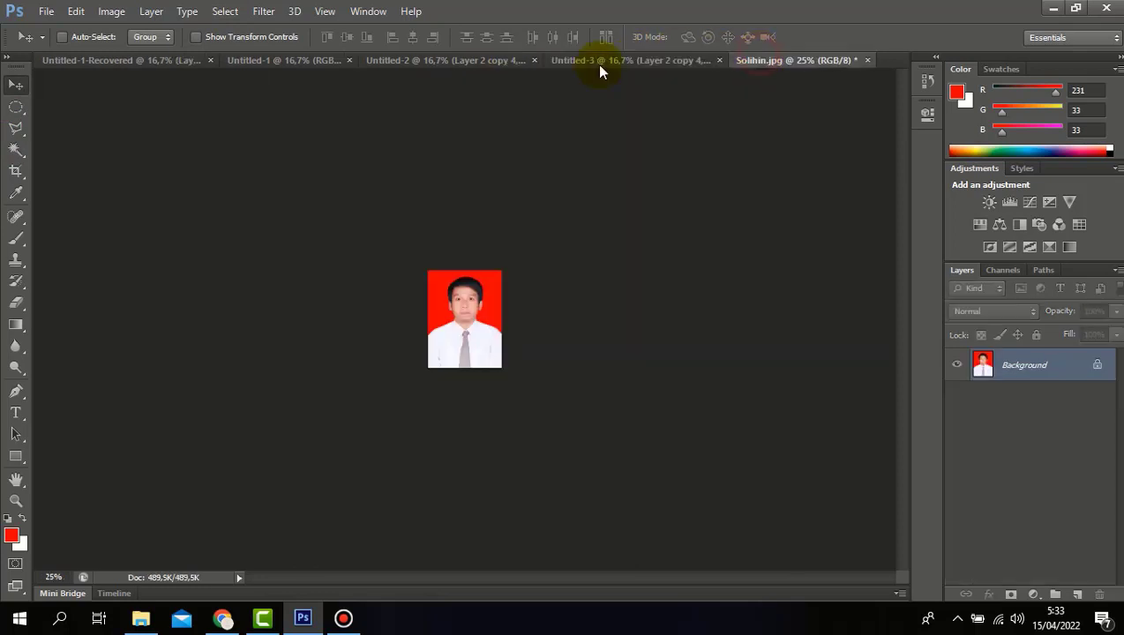
click(16, 171)
click(125, 39)
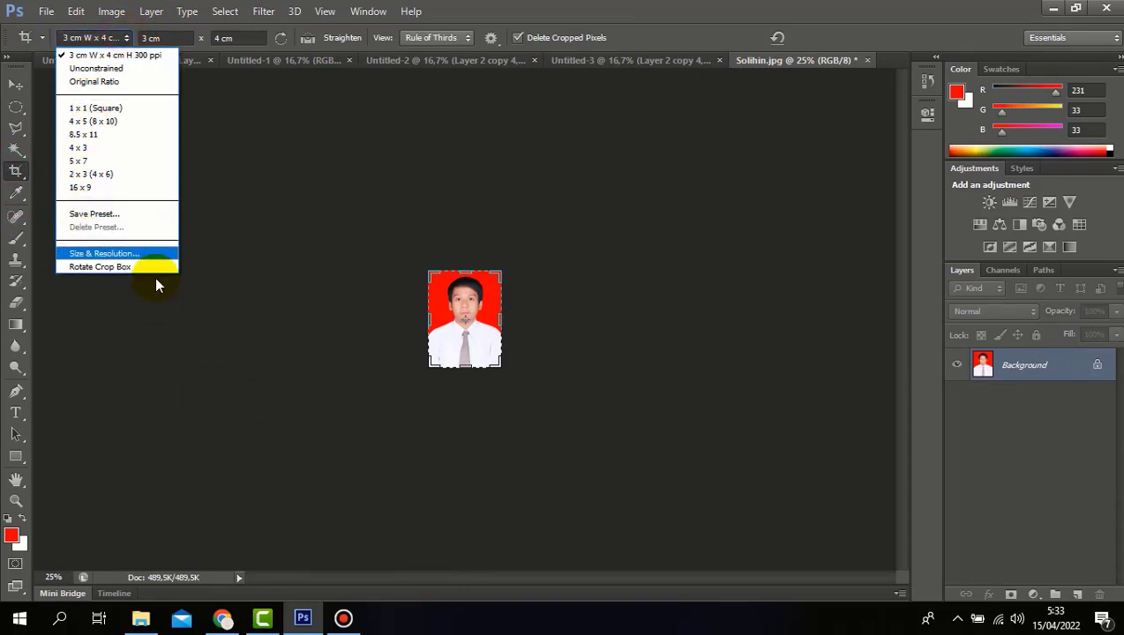
click(103, 254)
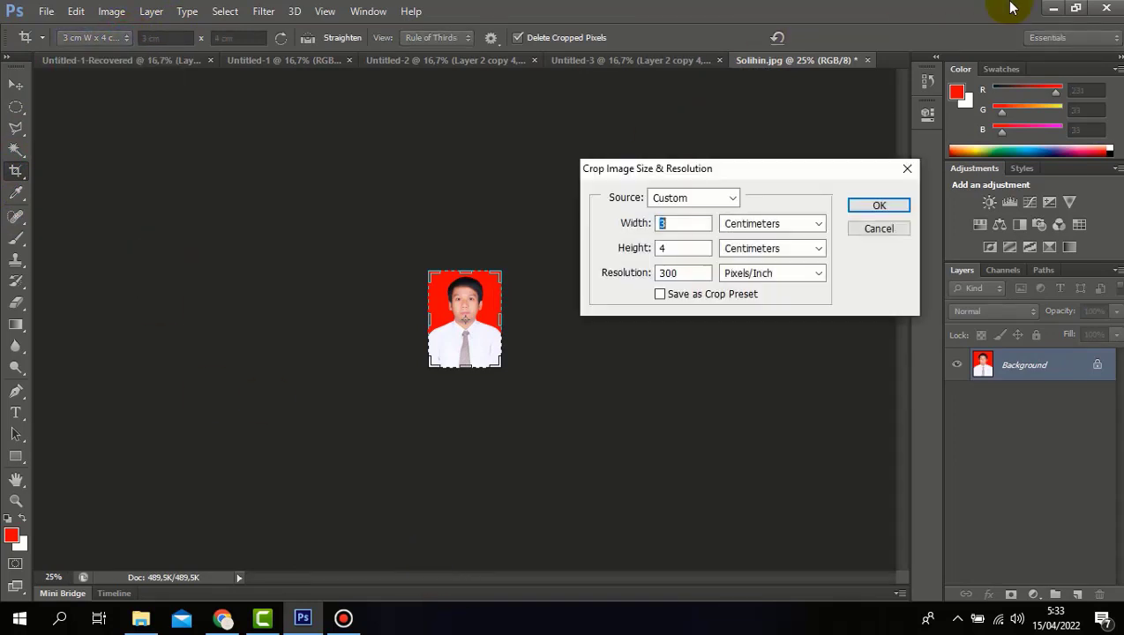
click(878, 207)
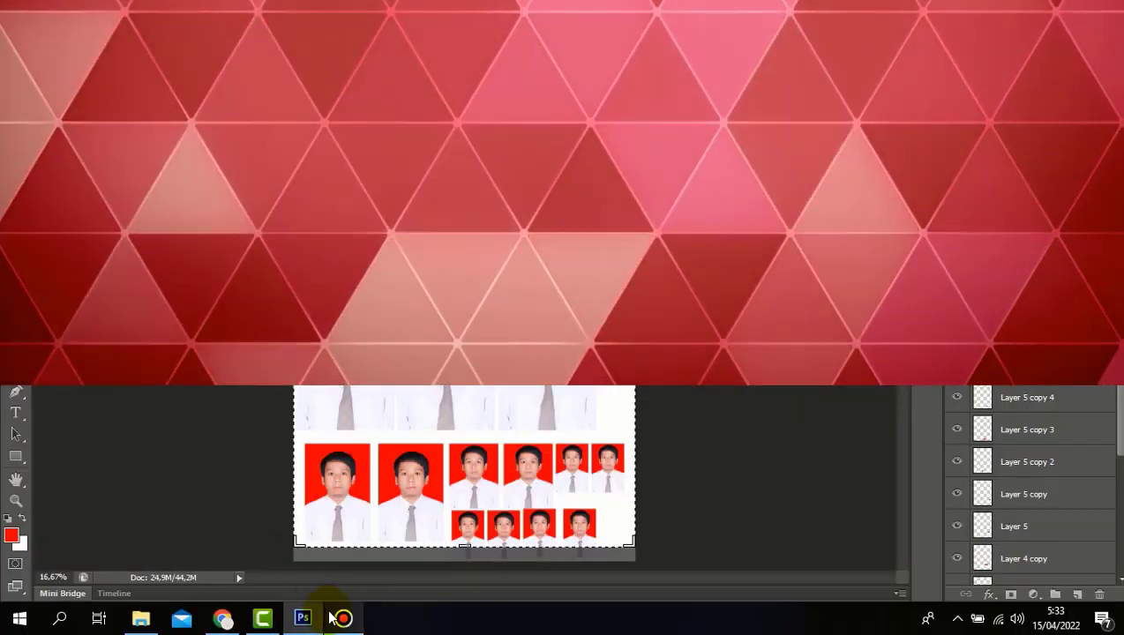
click(343, 618)
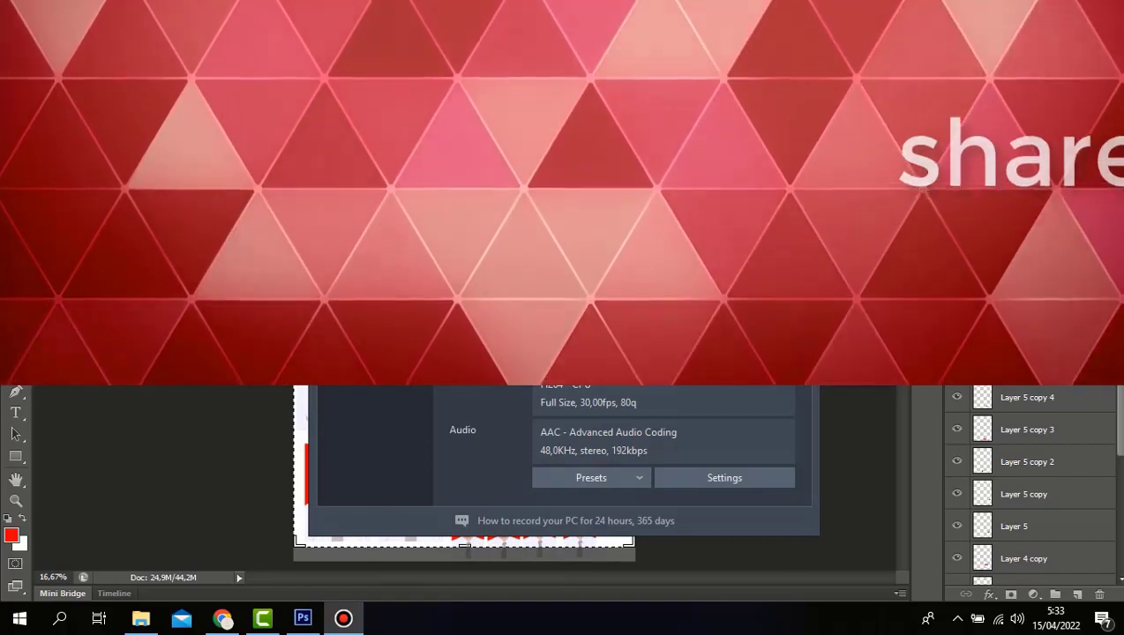